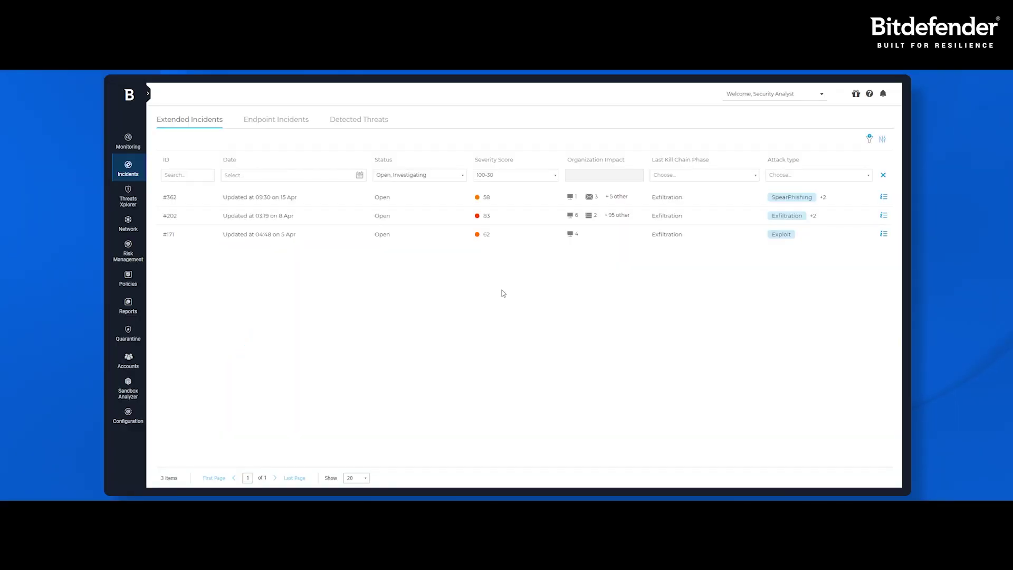
# Step: Open incident #202 from the incidents list and bring up its full overview page
pyautogui.click(526, 222)
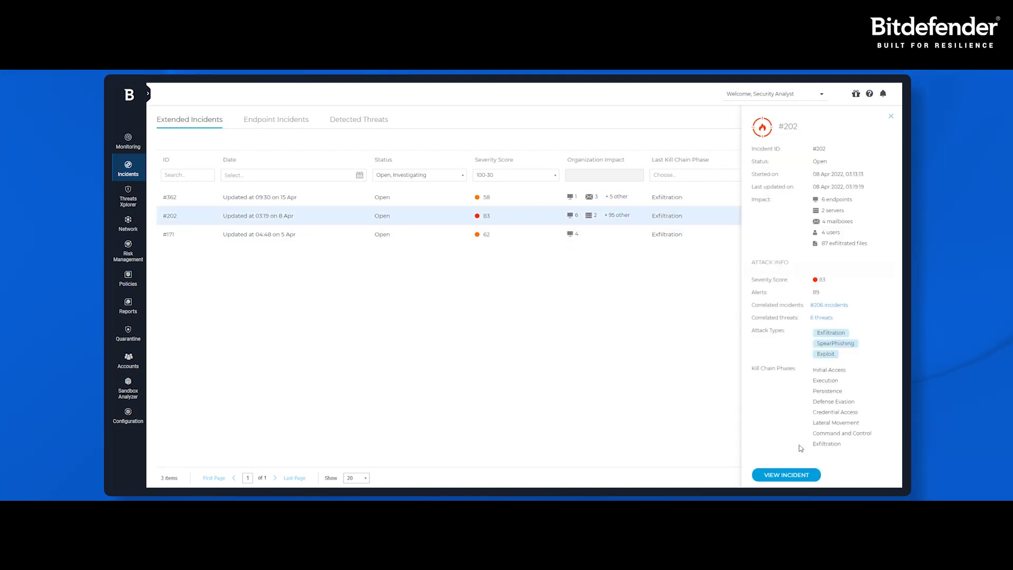
pyautogui.click(815, 479)
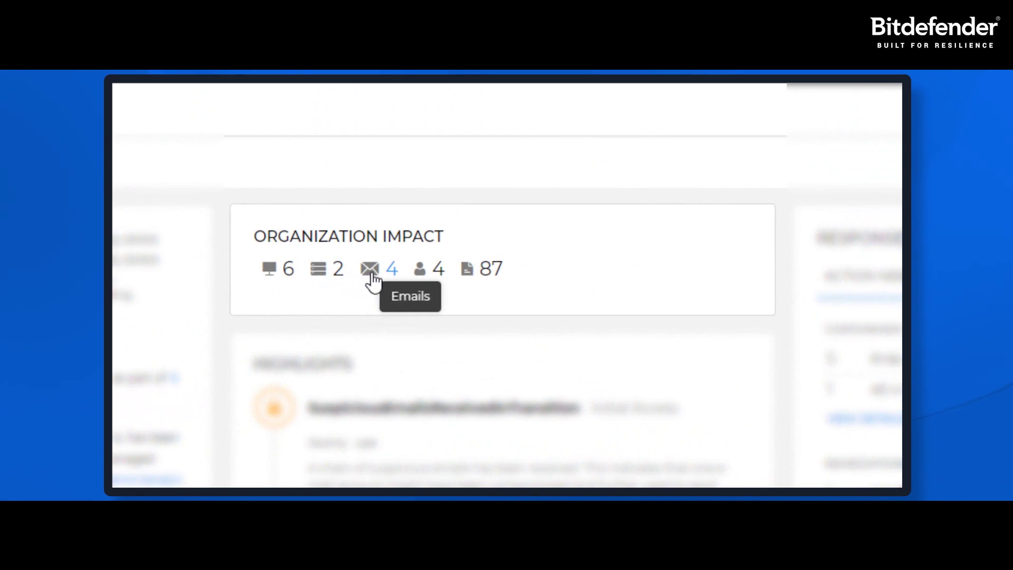
pyautogui.click(468, 278)
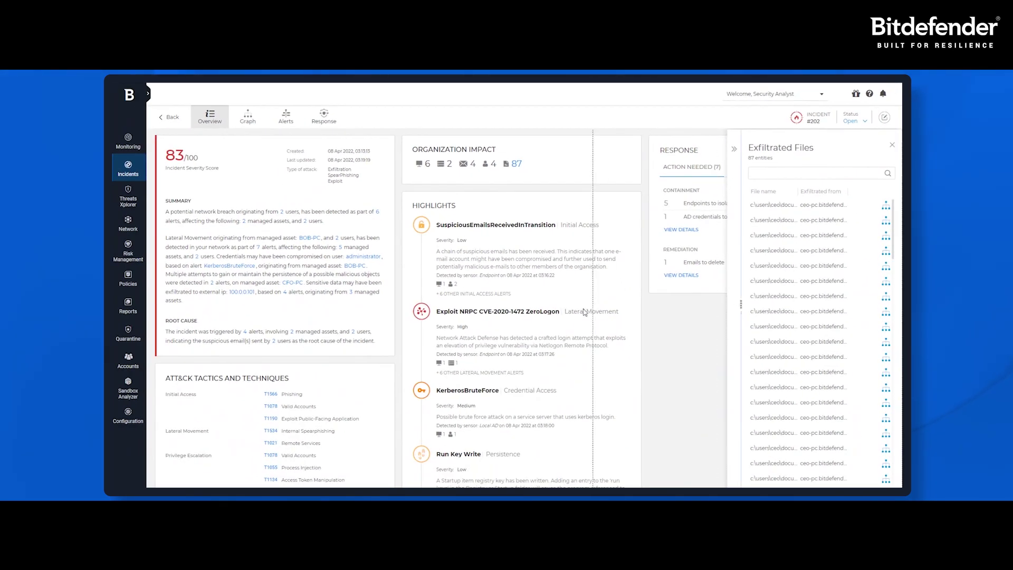
pyautogui.moveTo(584, 312); pyautogui.dragTo(564, 312)
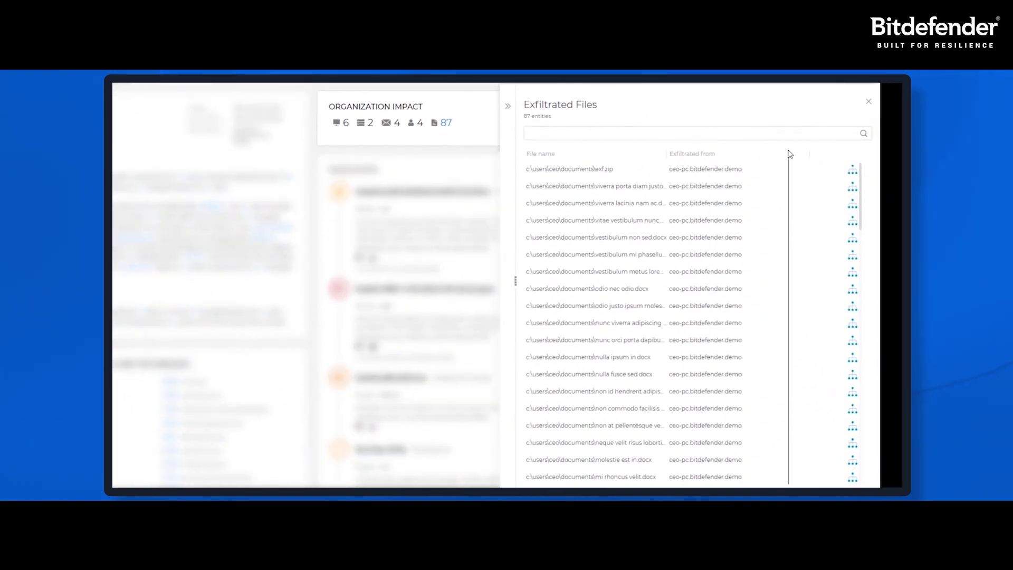
pyautogui.moveTo(790, 153); pyautogui.dragTo(790, 154)
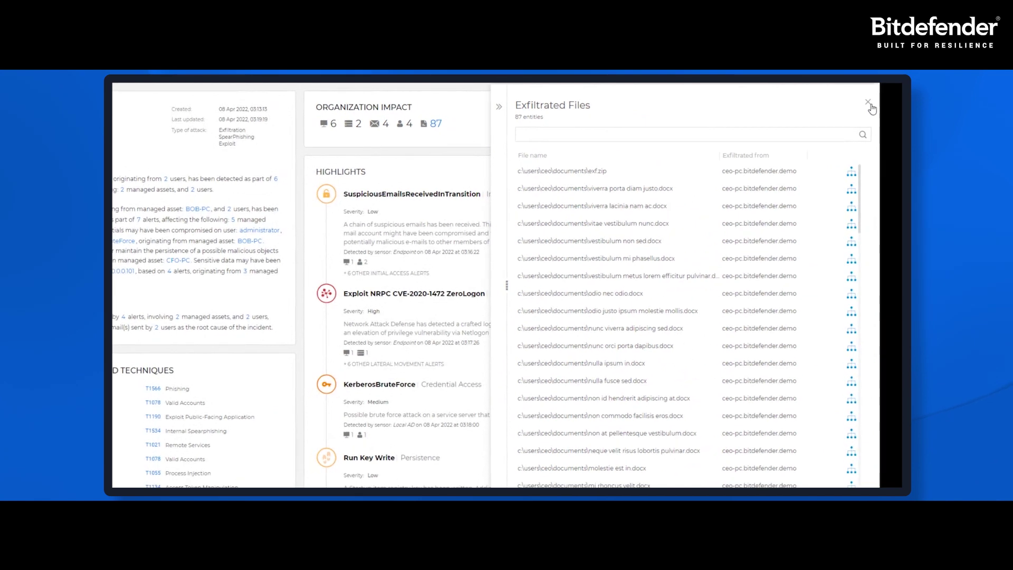
pyautogui.click(869, 104)
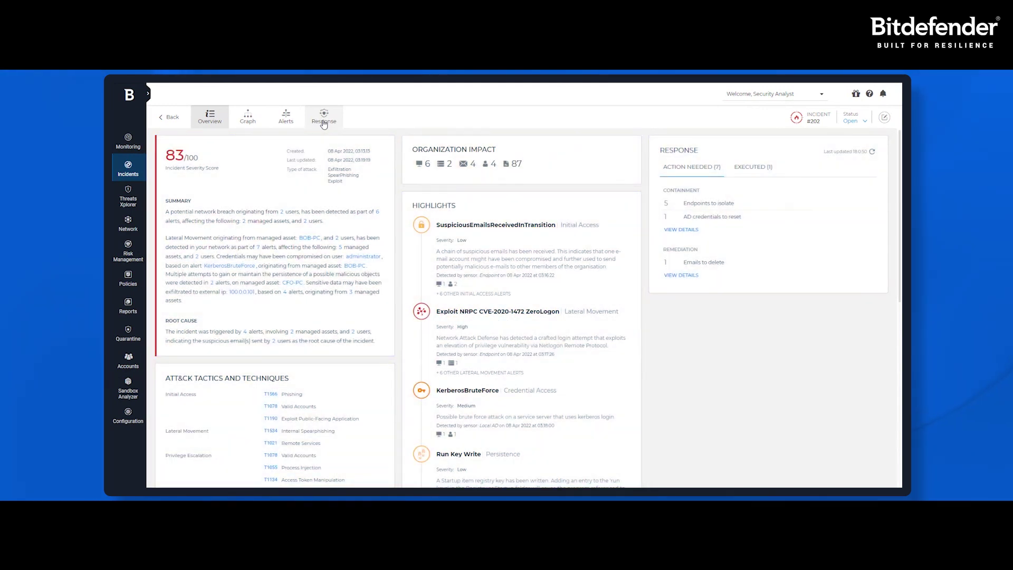
# Step: Filter incident #202's response actions to the Containment type and select all six
pyautogui.click(324, 121)
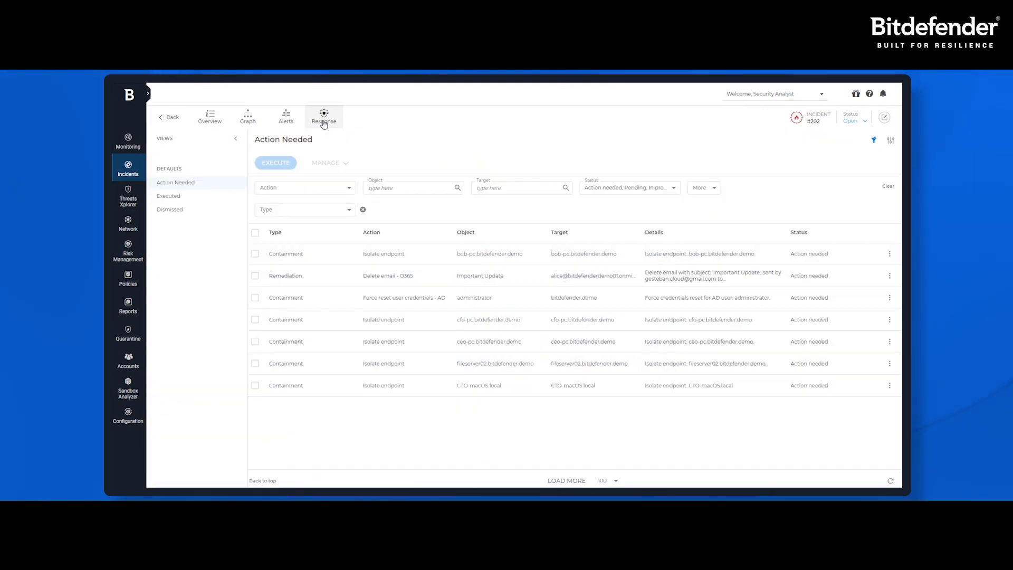
pyautogui.click(350, 211)
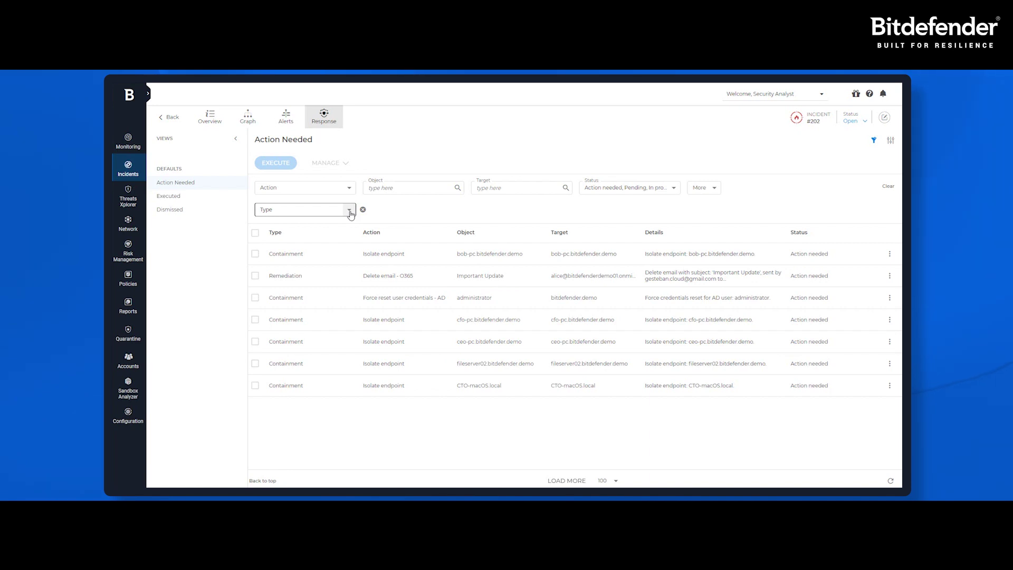
pyautogui.click(349, 211)
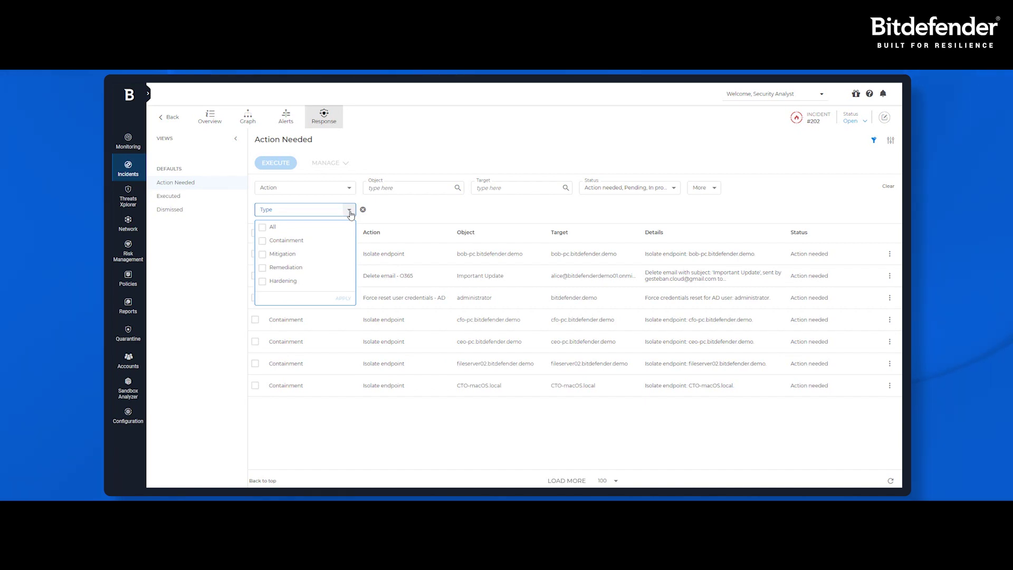
pyautogui.click(314, 241)
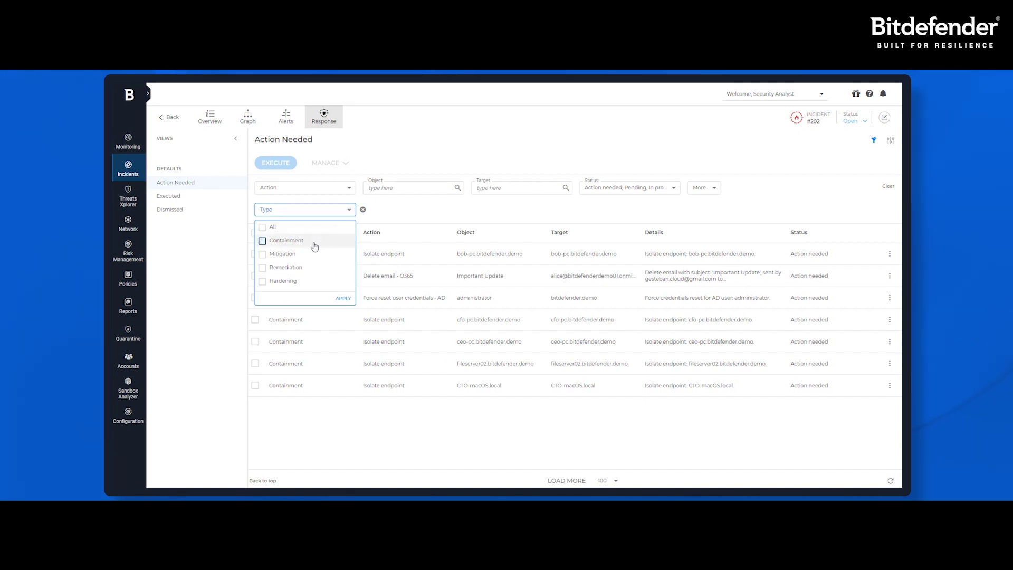
pyautogui.click(341, 297)
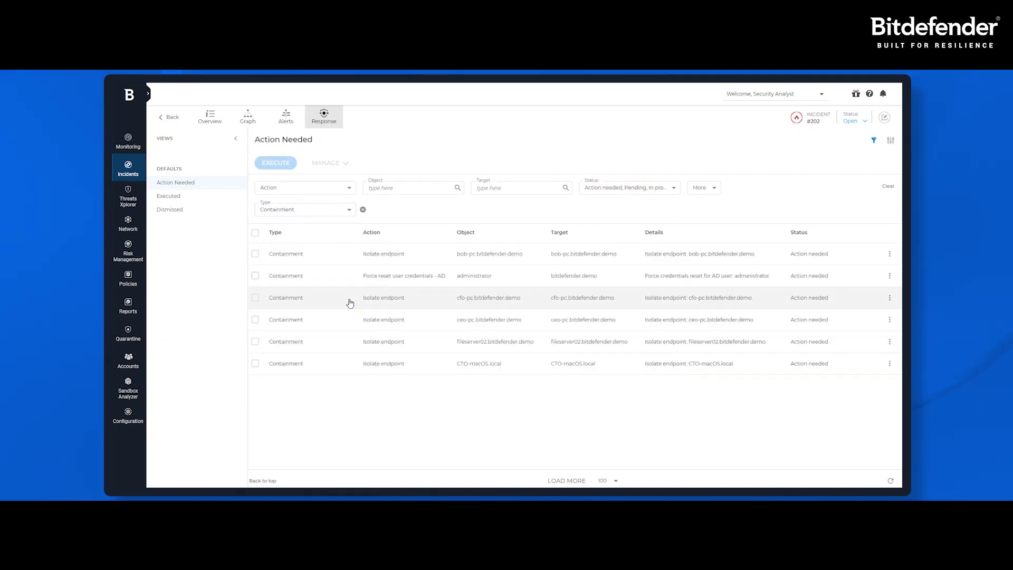
pyautogui.click(255, 233)
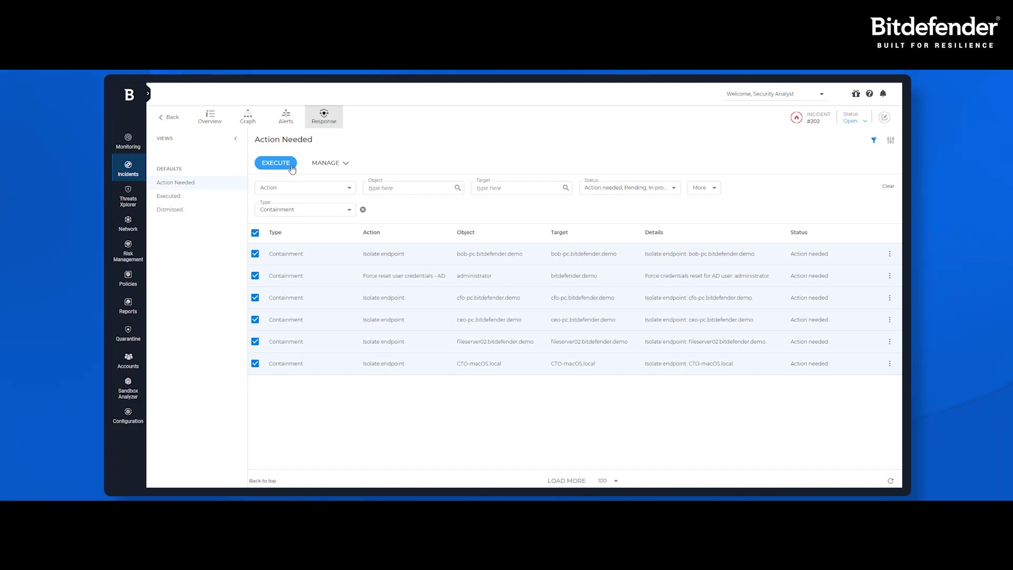
# Step: Switch the Type filter from Containment to Remediation, view Executed actions, then show the attack graph
pyautogui.click(349, 209)
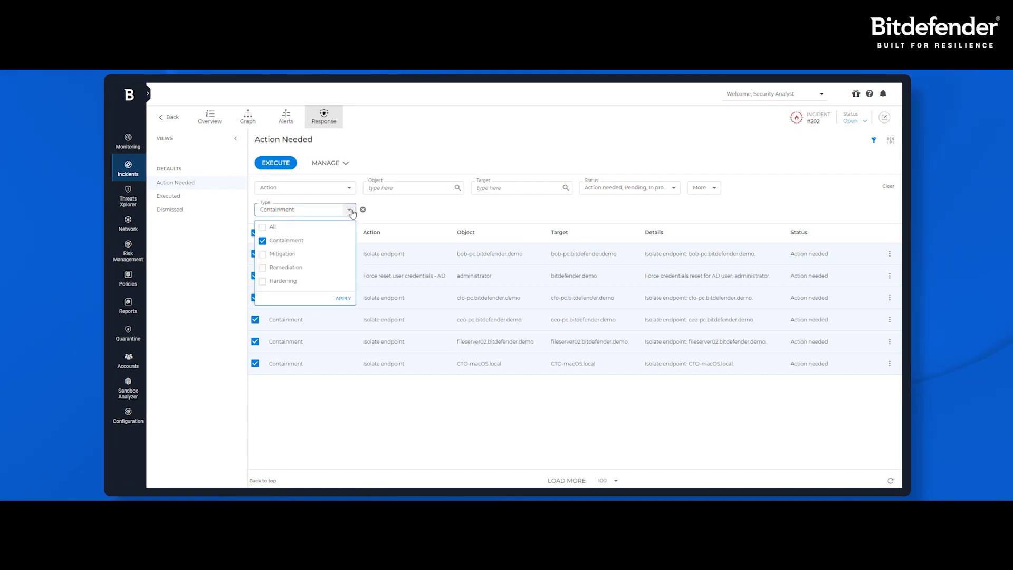
pyautogui.click(301, 240)
pyautogui.click(293, 267)
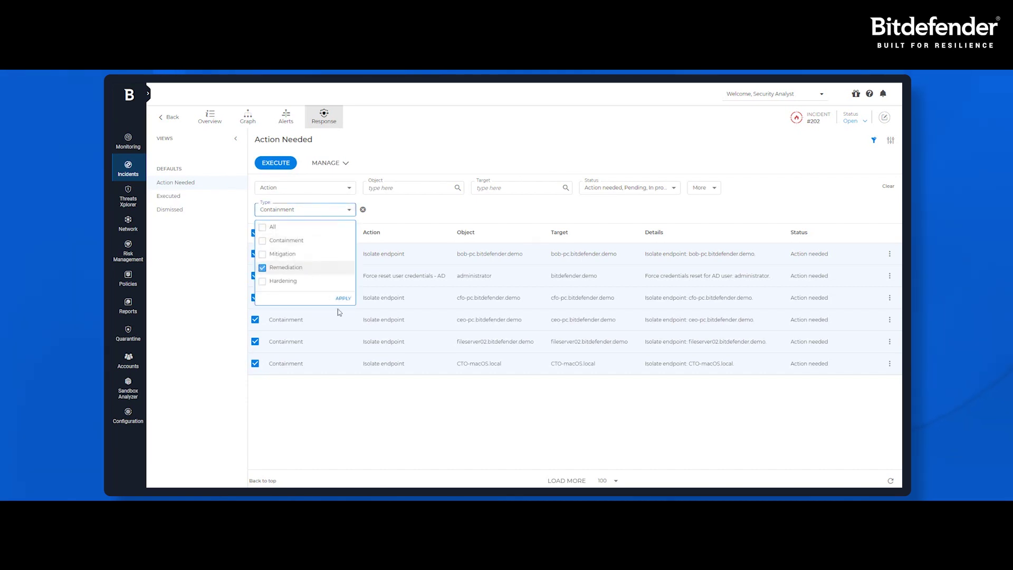
pyautogui.click(343, 299)
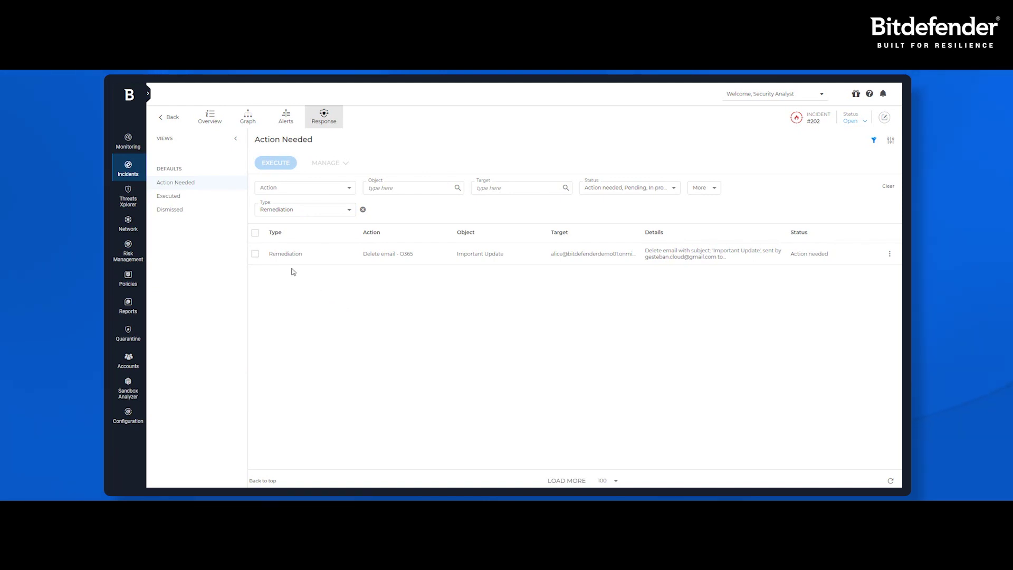
pyautogui.click(210, 202)
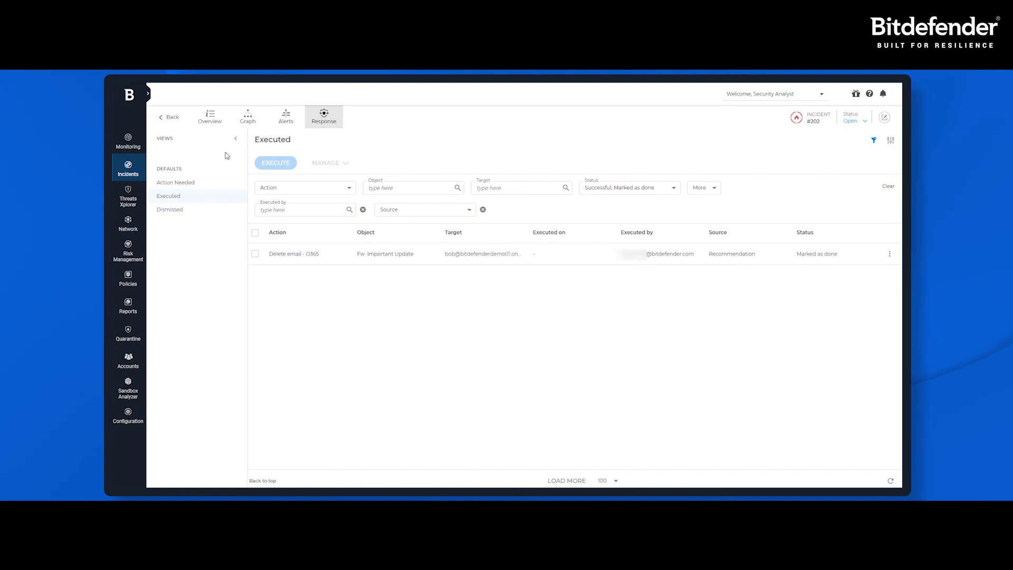
pyautogui.click(253, 122)
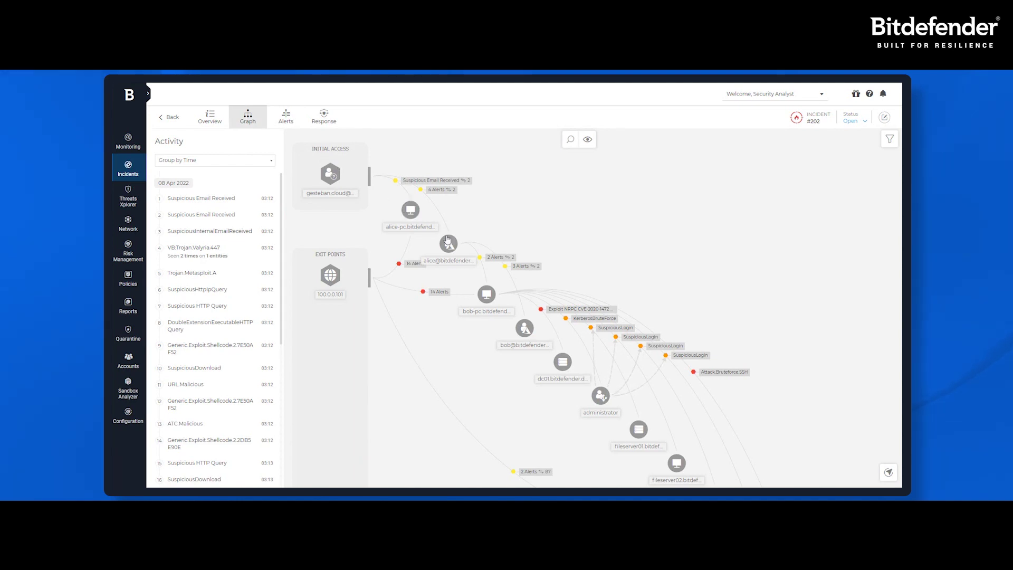
# Step: Group activity by kill chain phase and expand the Exploit.HTTP.ReverseMeterpreter initial-access alert
pyautogui.click(449, 244)
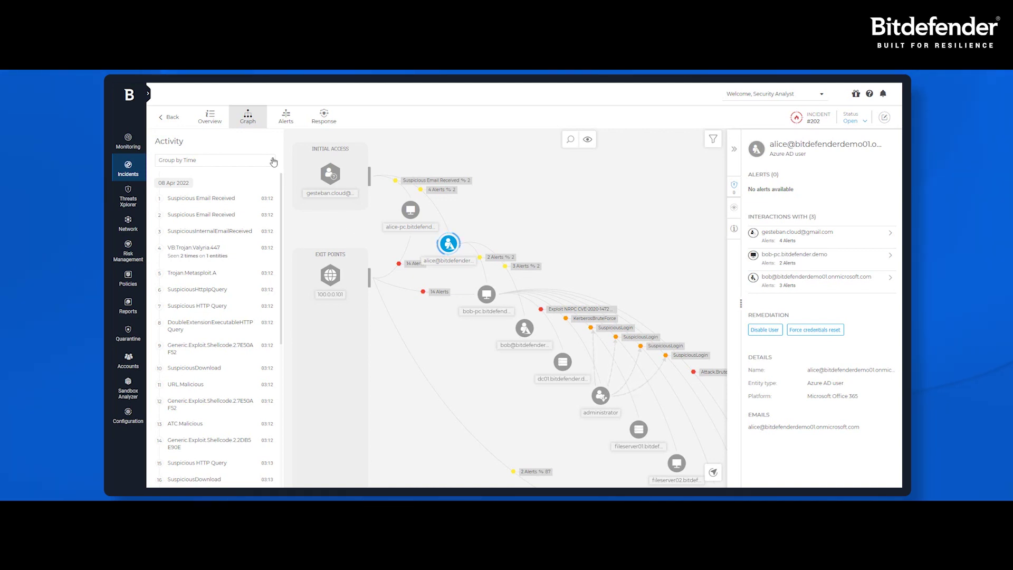
pyautogui.click(271, 160)
pyautogui.click(251, 188)
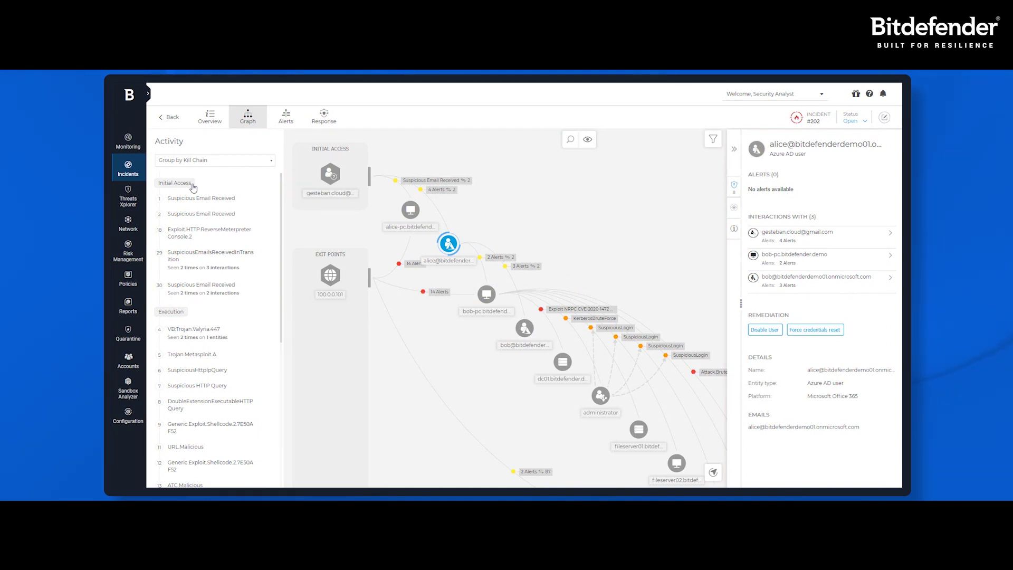
pyautogui.click(175, 183)
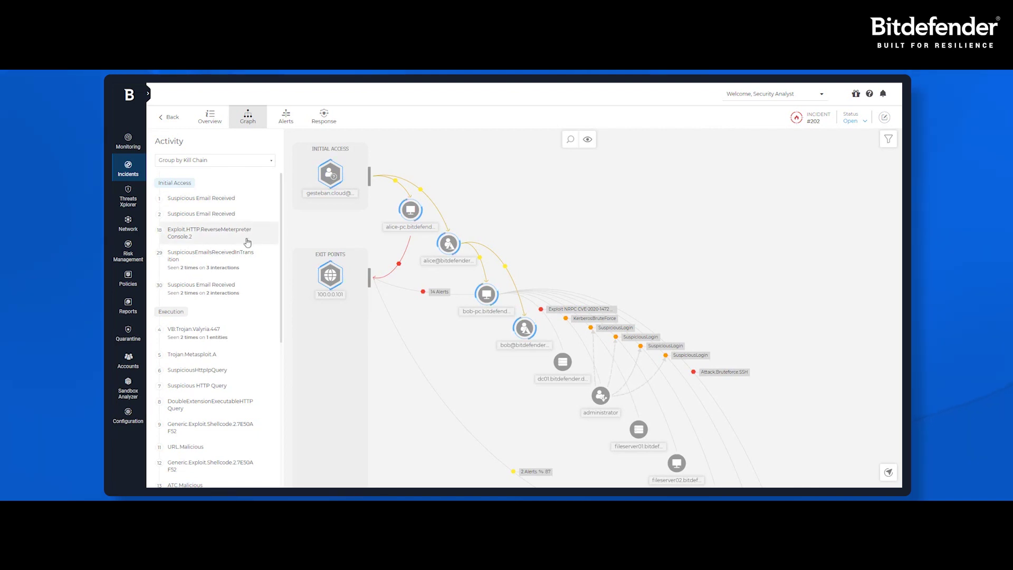
pyautogui.click(247, 242)
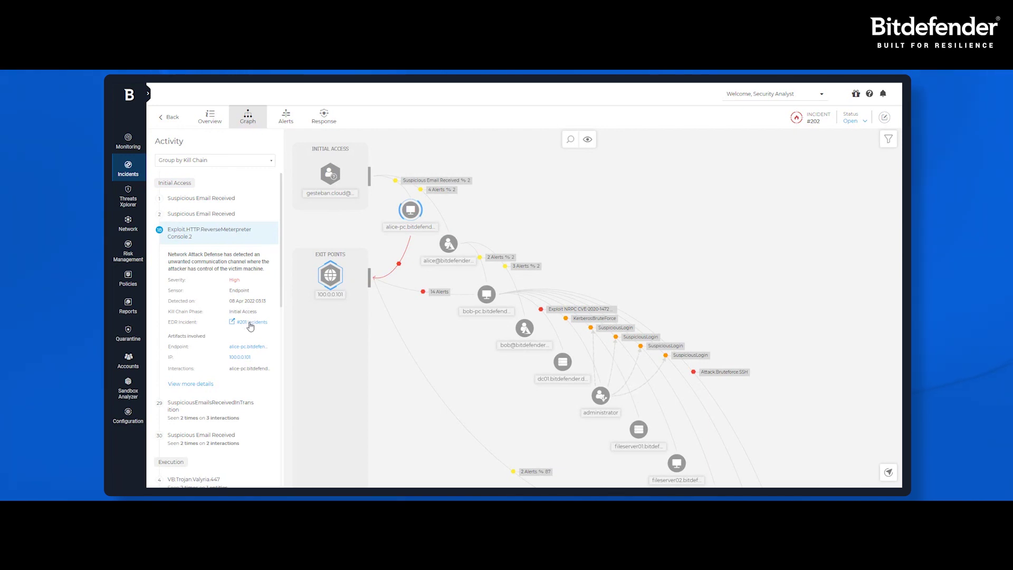
# Step: Open linked EDR incident #201, expand its graph, and filter to the Critical Path
pyautogui.click(250, 324)
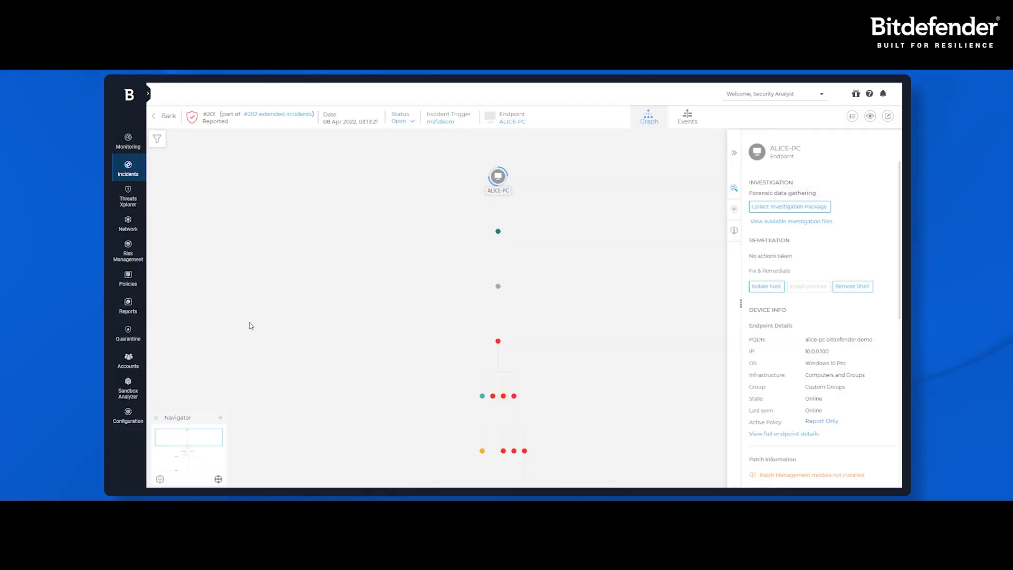
pyautogui.click(217, 479)
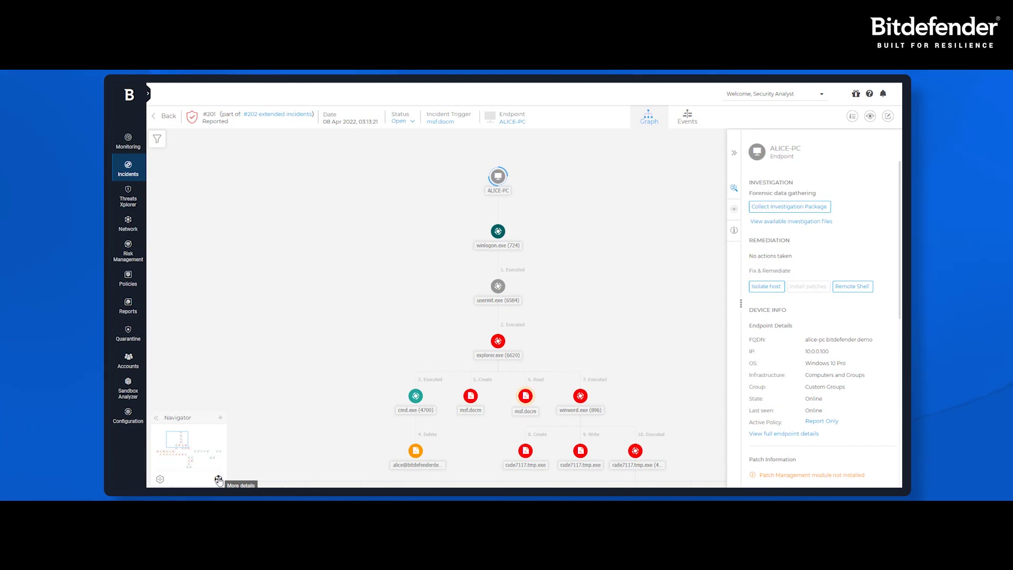
pyautogui.click(157, 139)
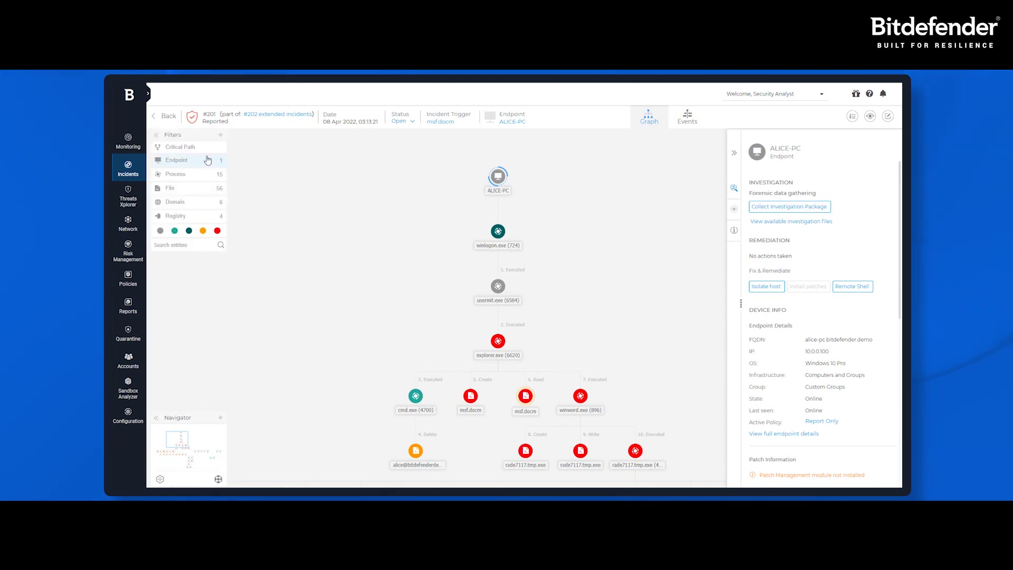
pyautogui.click(216, 151)
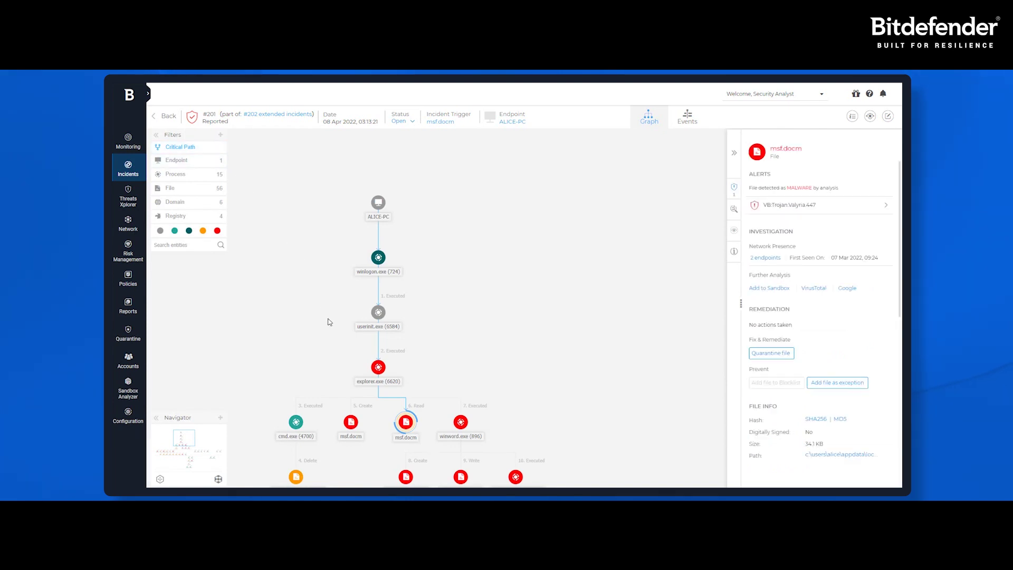
# Step: Follow the process tree down to roadtoken.exe and view its ROADtokenToolExecuted alert
pyautogui.moveTo(335, 372); pyautogui.dragTo(372, 183)
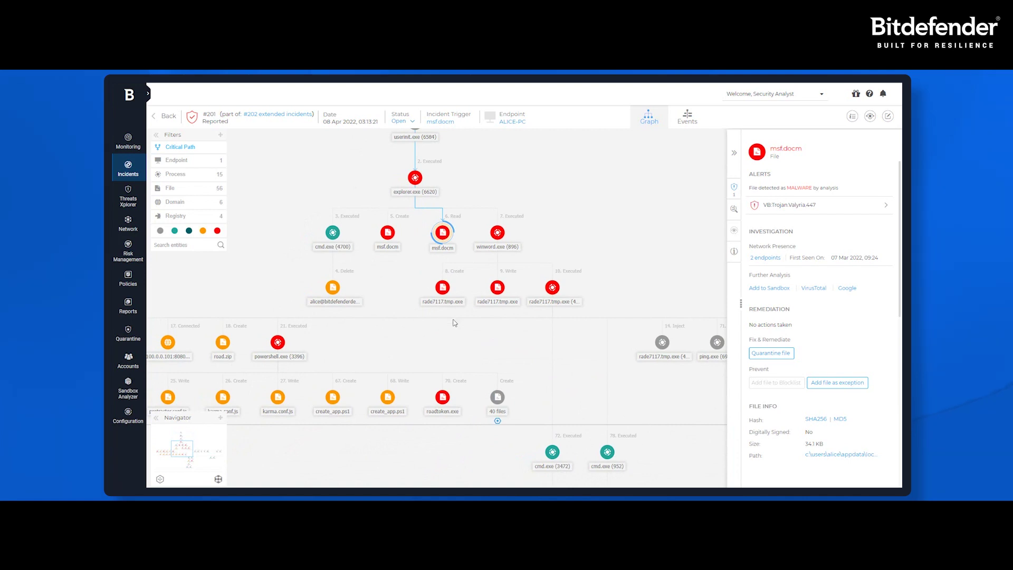
pyautogui.moveTo(479, 352)
pyautogui.mouseDown()
pyautogui.moveTo(417, 157)
pyautogui.moveTo(359, 157)
pyautogui.mouseUp()
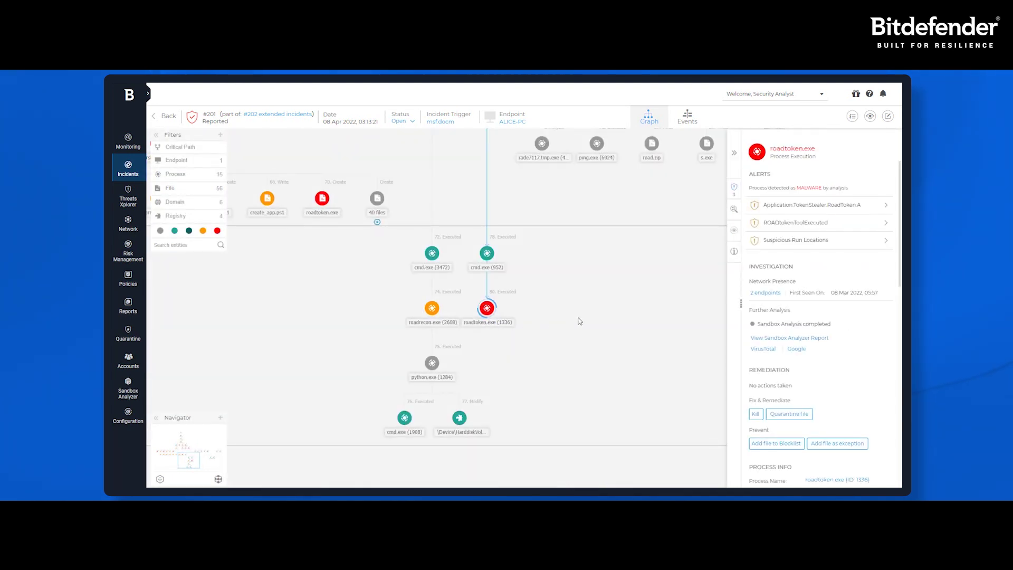
pyautogui.click(839, 230)
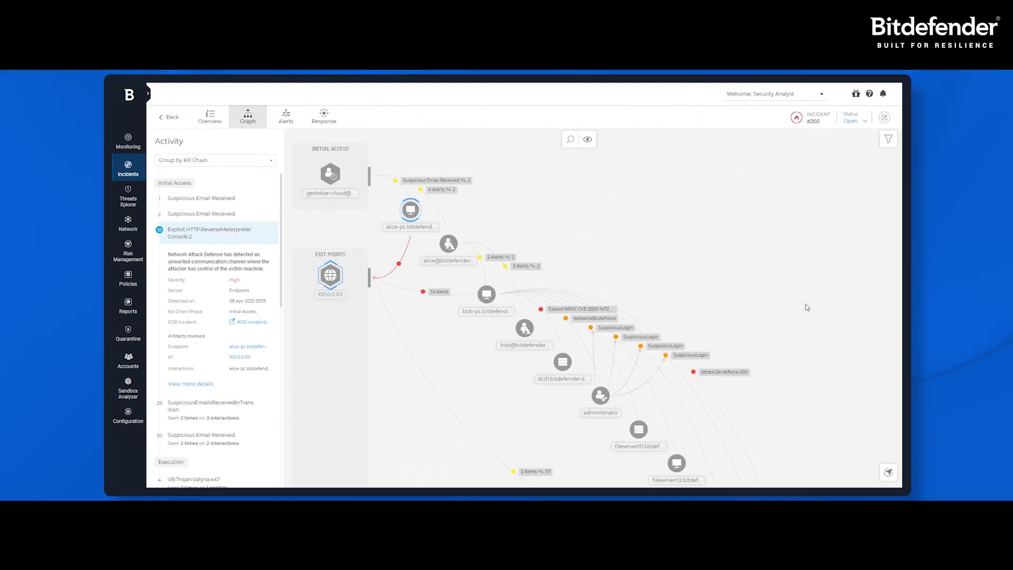
# Step: Highlight the Lateral Movement paths and show the unmanaged fileserver02 endpoint's details
pyautogui.scroll(-3, 805, 316)
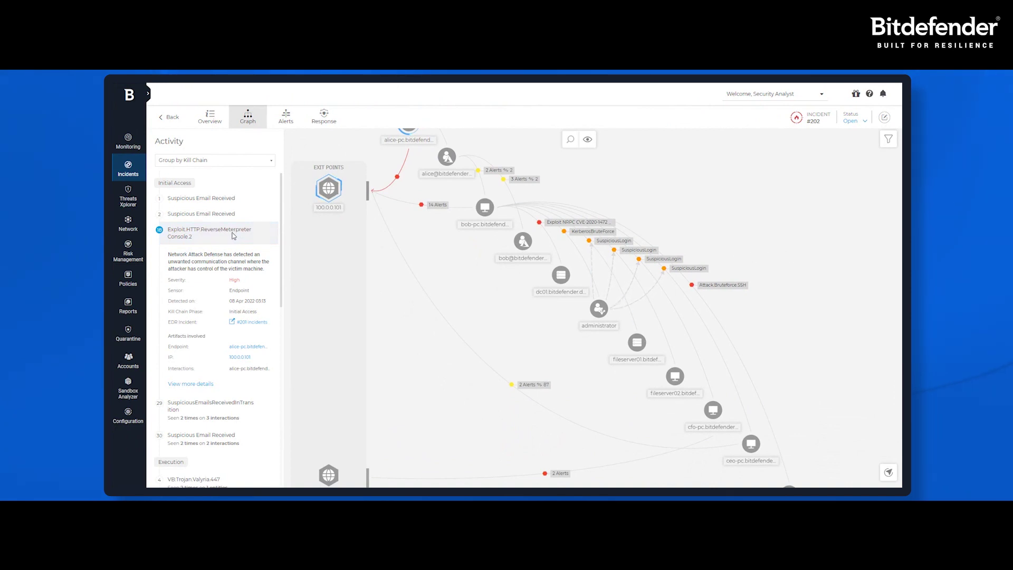
pyautogui.scroll(-3, 244, 276)
pyautogui.scroll(-2, 274, 319)
pyautogui.scroll(-2, 245, 316)
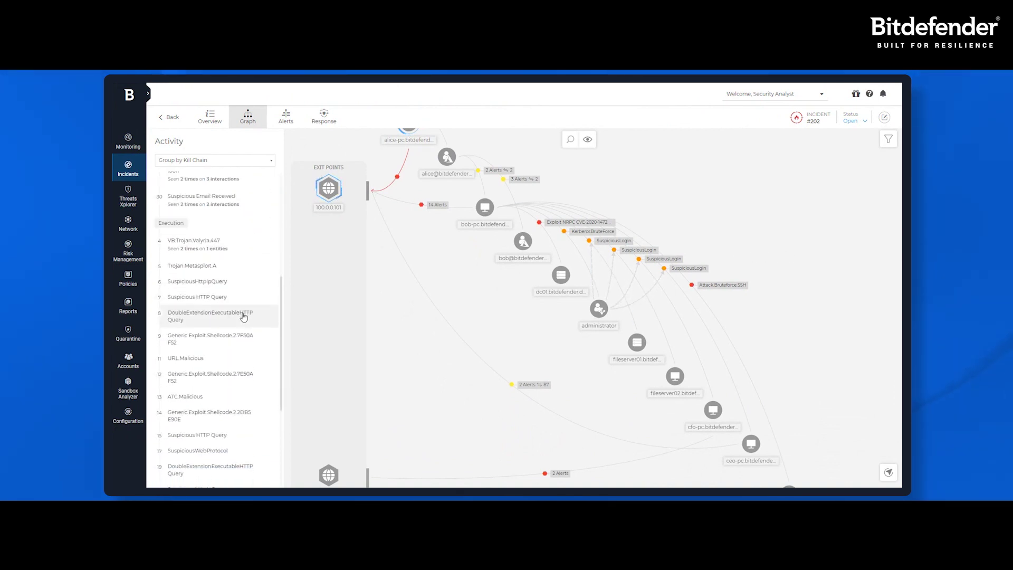
pyautogui.scroll(-2, 245, 316)
pyautogui.scroll(-2, 244, 315)
pyautogui.scroll(-2, 244, 316)
pyautogui.scroll(-2, 243, 316)
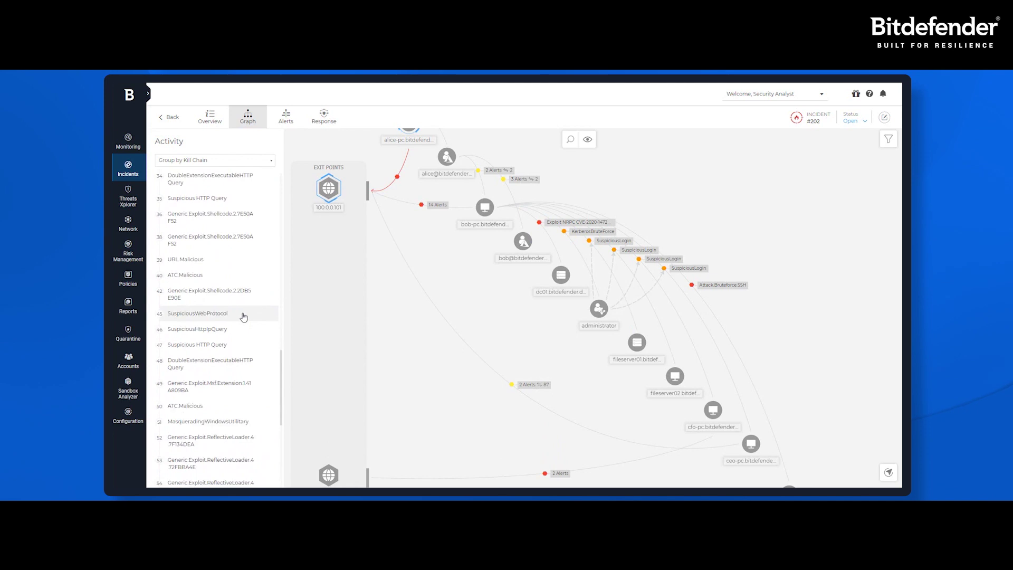
pyautogui.scroll(-2, 243, 316)
pyautogui.scroll(-2, 243, 317)
pyautogui.scroll(-2, 243, 316)
pyautogui.scroll(-2, 243, 316)
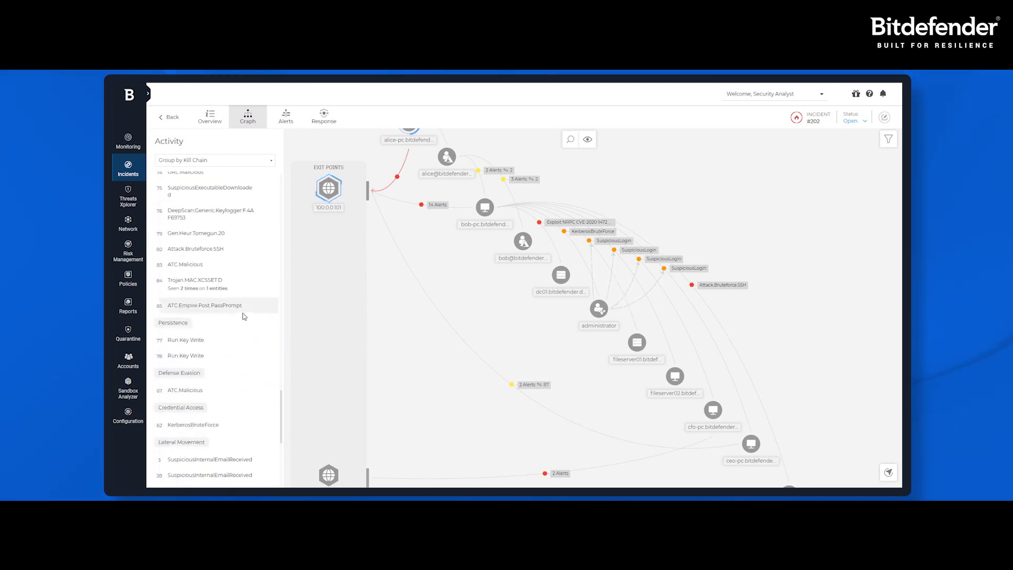
pyautogui.scroll(-2, 243, 316)
pyautogui.scroll(-2, 242, 316)
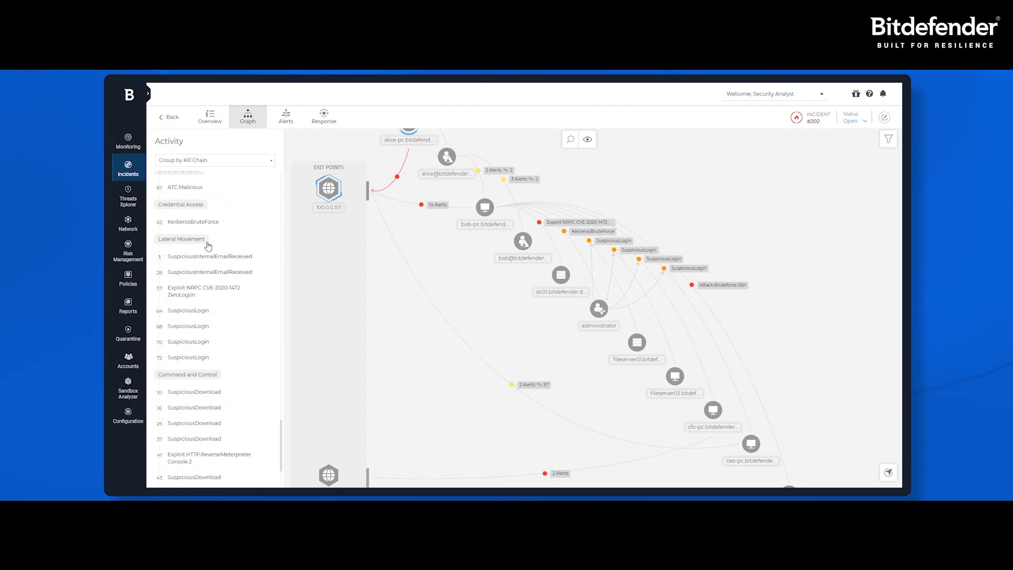
pyautogui.click(207, 241)
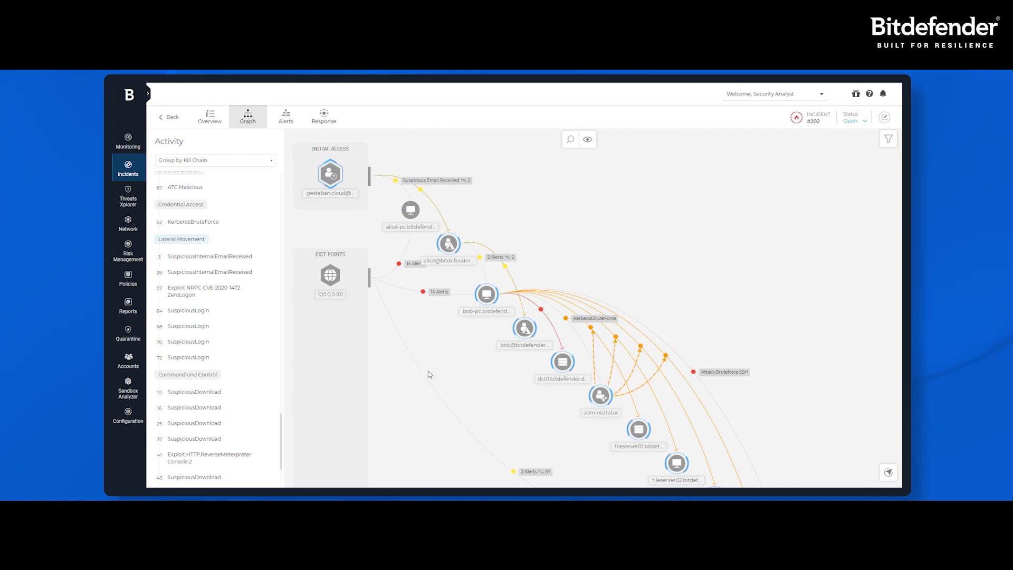
pyautogui.moveTo(519, 430)
pyautogui.mouseDown()
pyautogui.moveTo(384, 283)
pyautogui.moveTo(388, 295)
pyautogui.mouseUp()
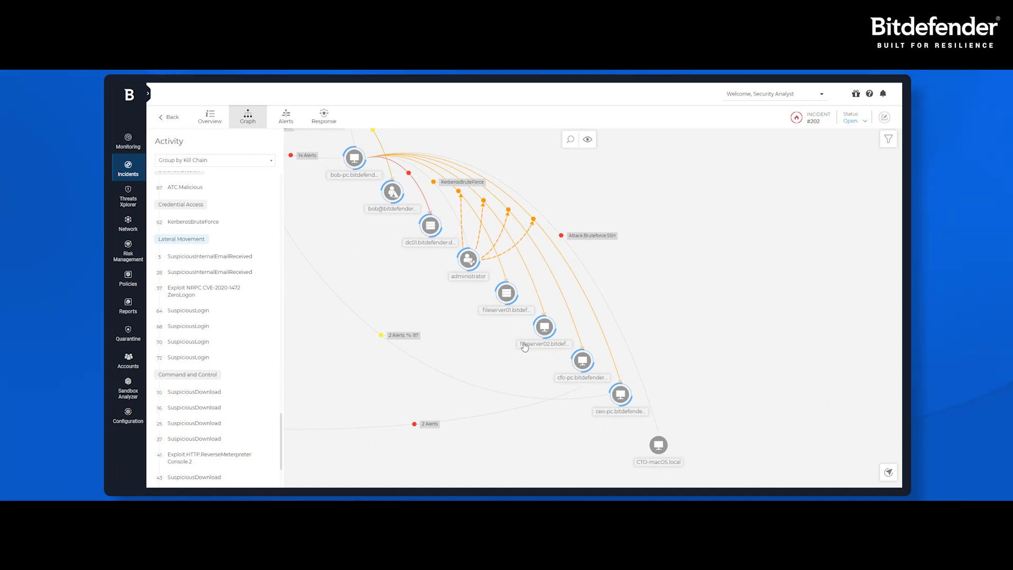
pyautogui.click(546, 328)
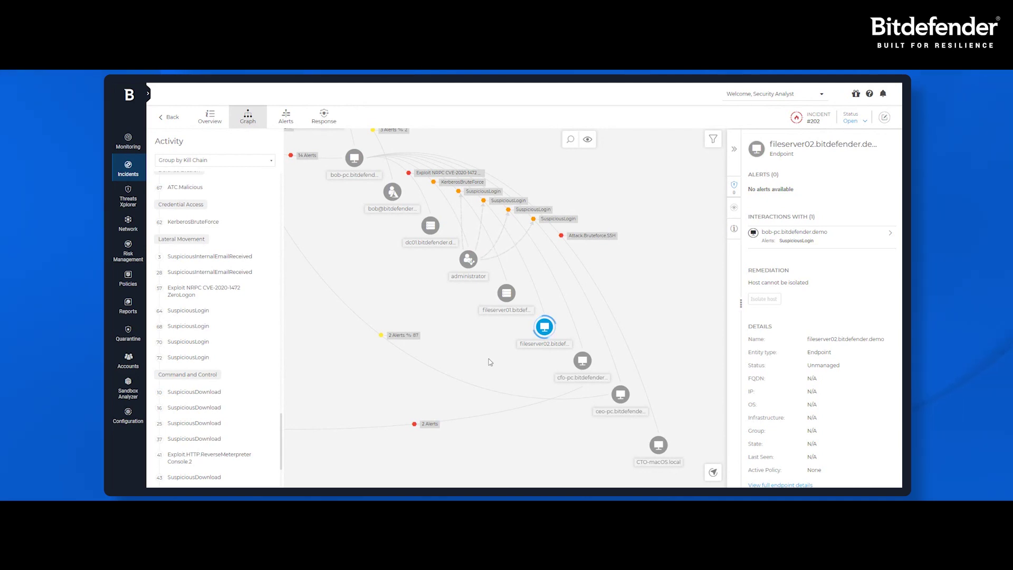
# Step: Highlight Exfiltration activity and inspect the ceo-pc link to 100.0.0.101 with its two alerts
pyautogui.scroll(-3, 253, 351)
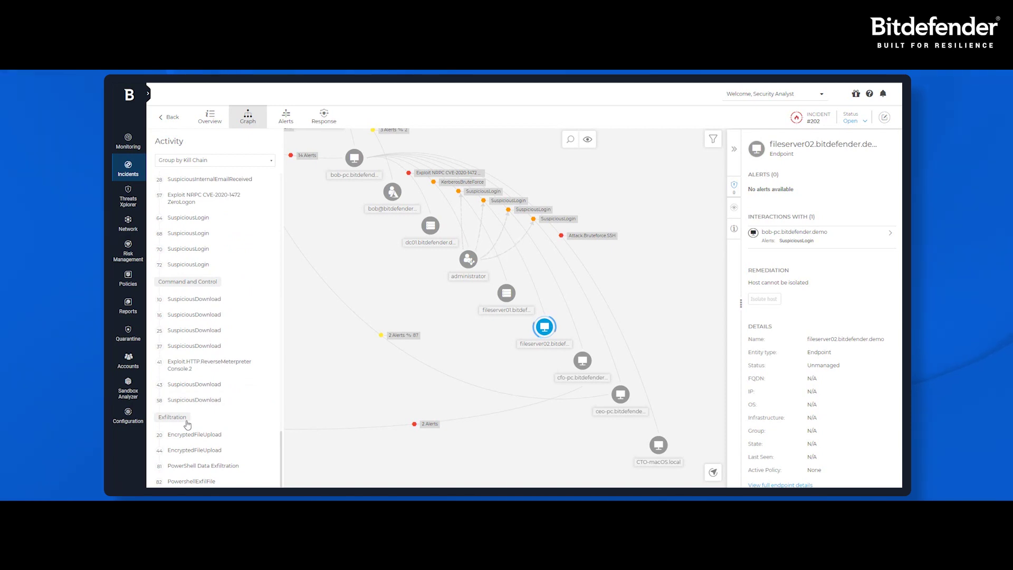
pyautogui.click(175, 417)
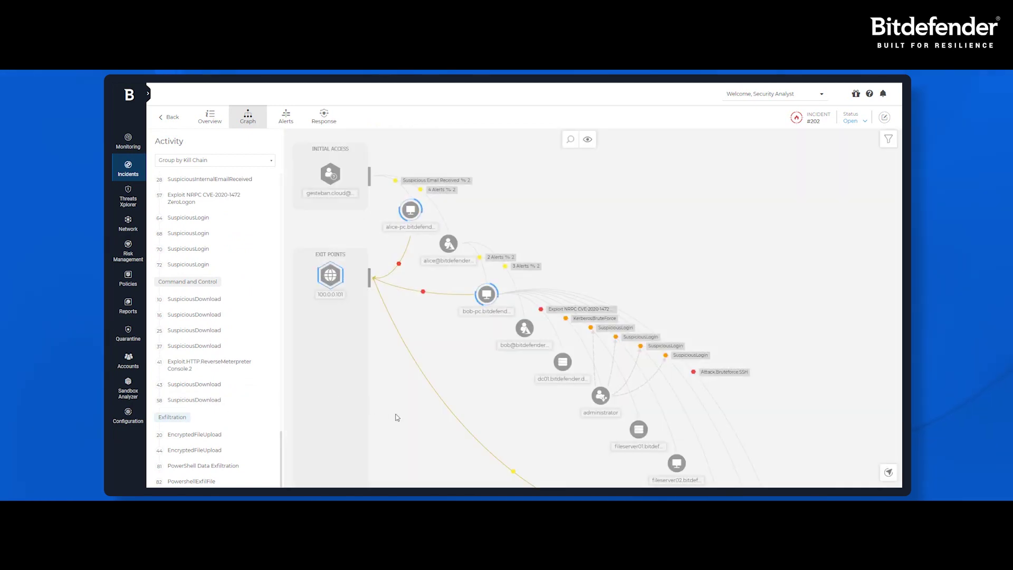
pyautogui.moveTo(398, 418); pyautogui.dragTo(381, 345)
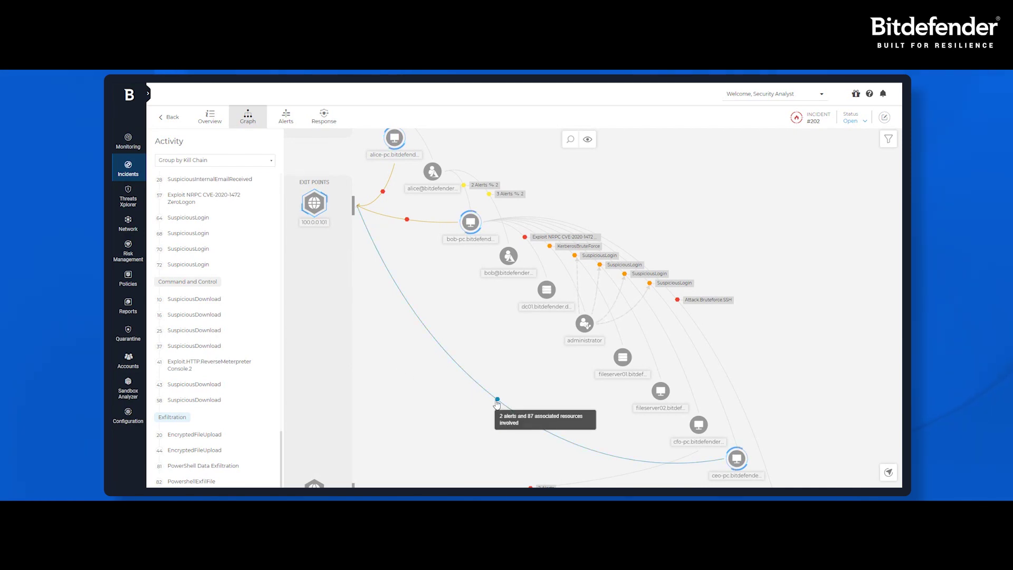
pyautogui.click(497, 400)
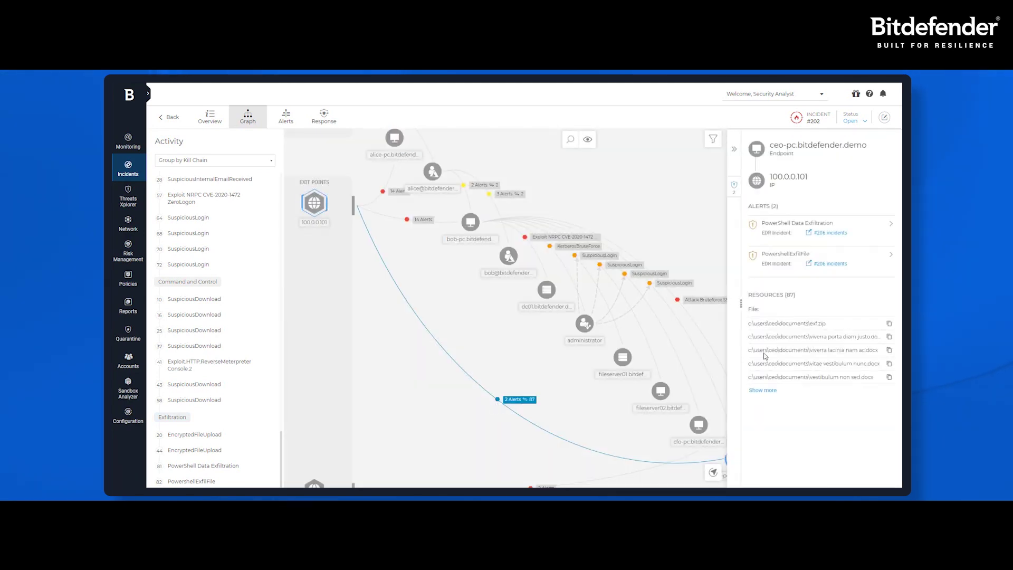